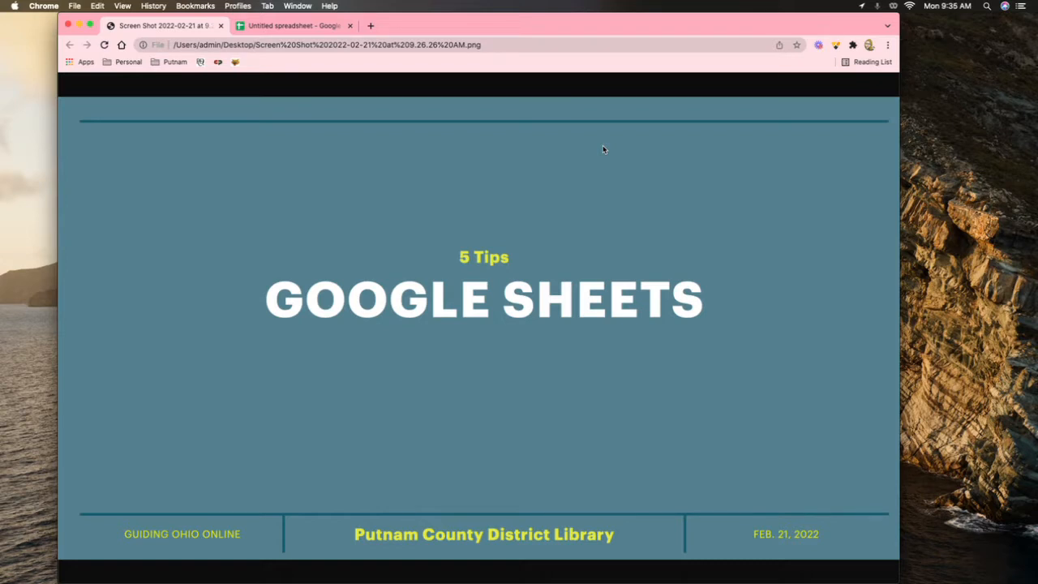
Step: Switch to the 'Untitled spreadsheet' tab in Chrome
click(274, 26)
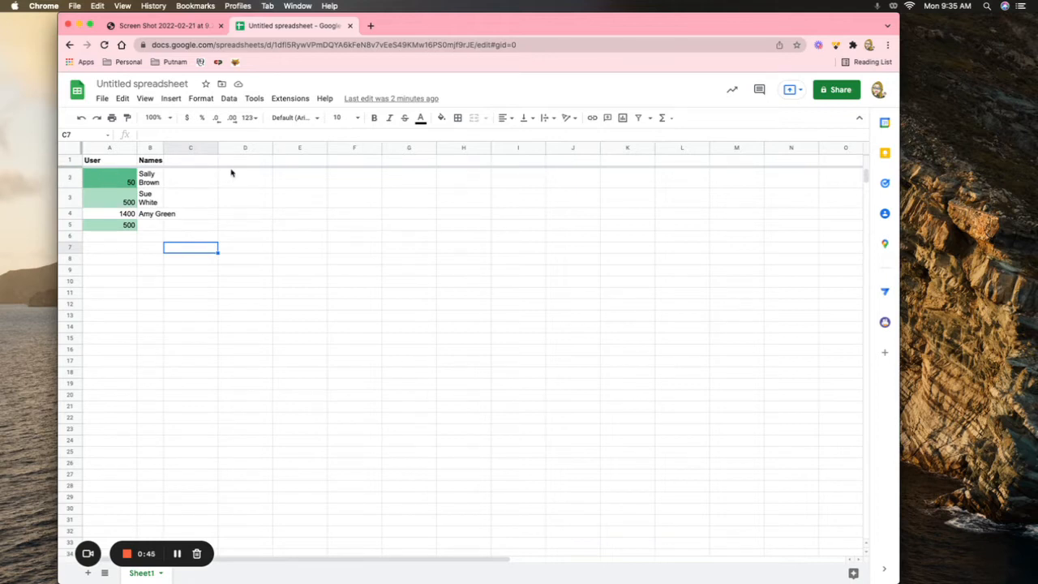
Step: Select all of column A, the User column, from its header
click(95, 147)
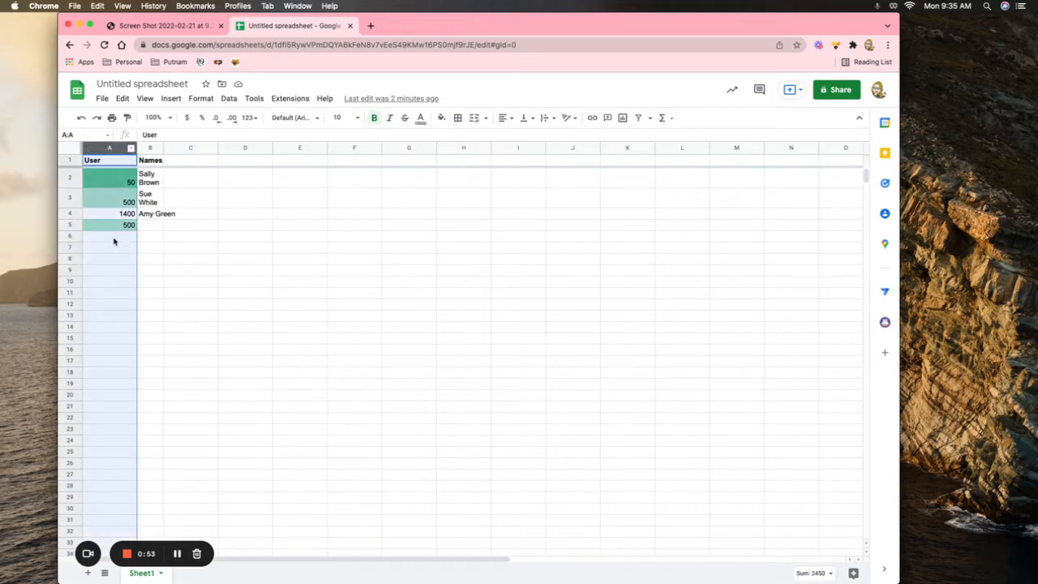
Step: Insert one blank column to the left of the User column
click(169, 98)
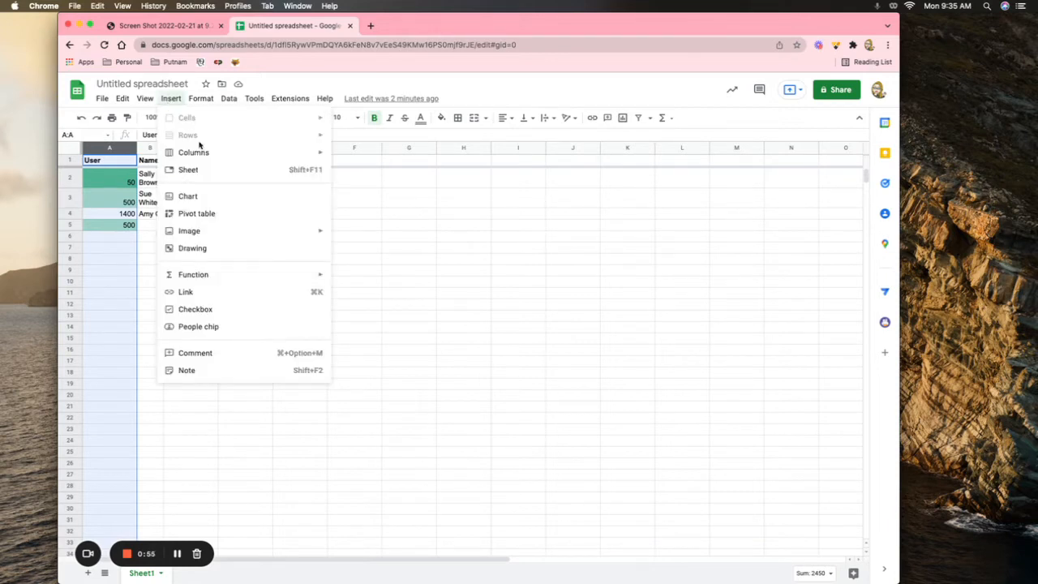
mouse_move(203, 154)
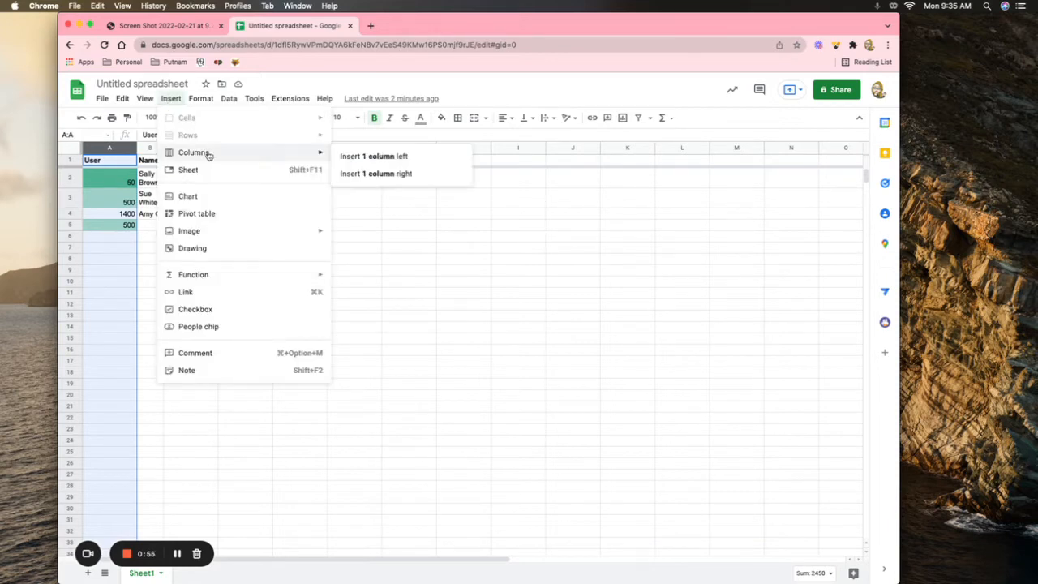
click(357, 159)
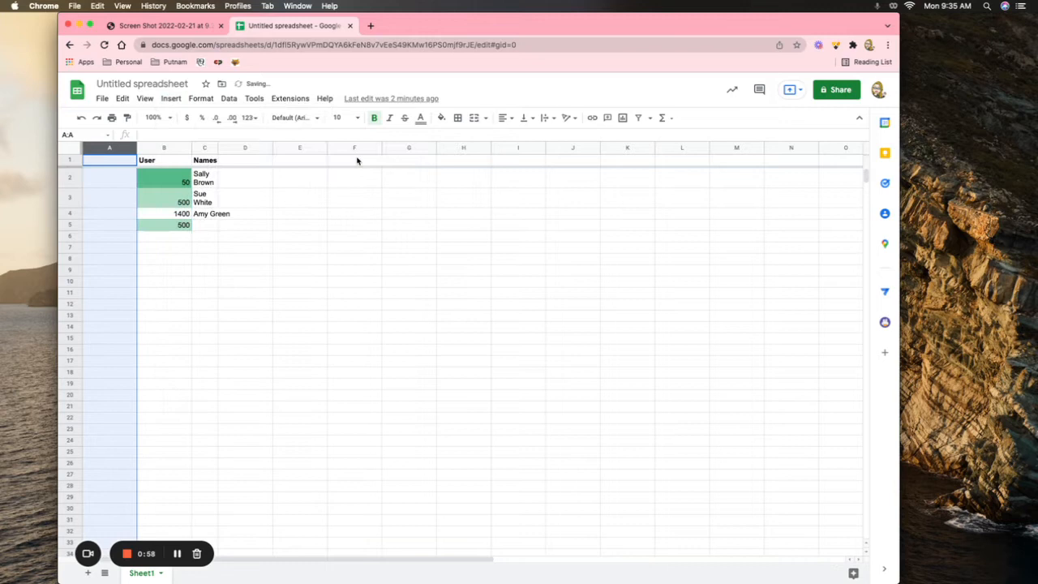
Step: Enter 'Test' as the header in cell A1
click(101, 172)
click(102, 162)
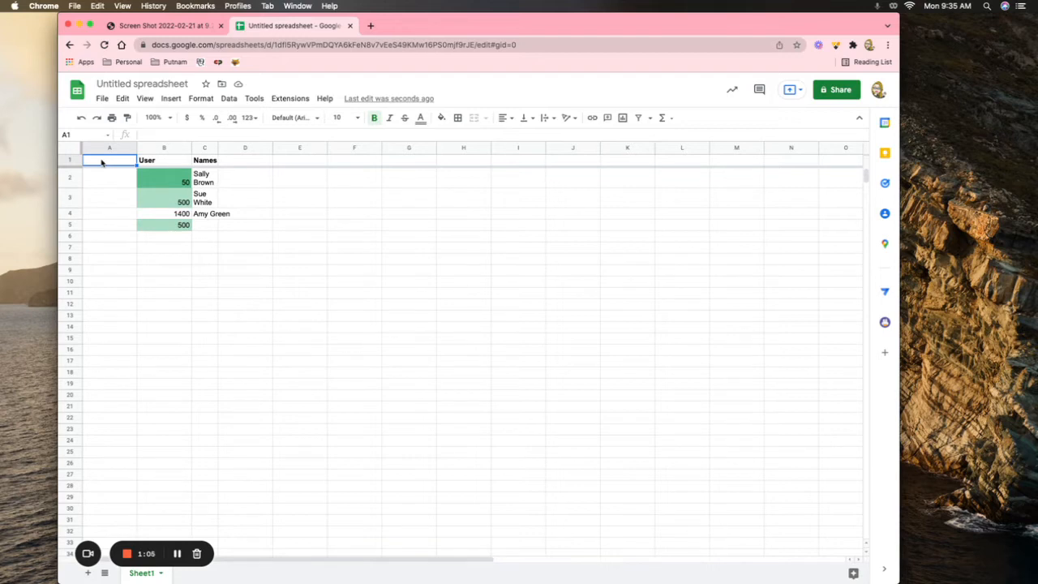
text(Test)
click(104, 197)
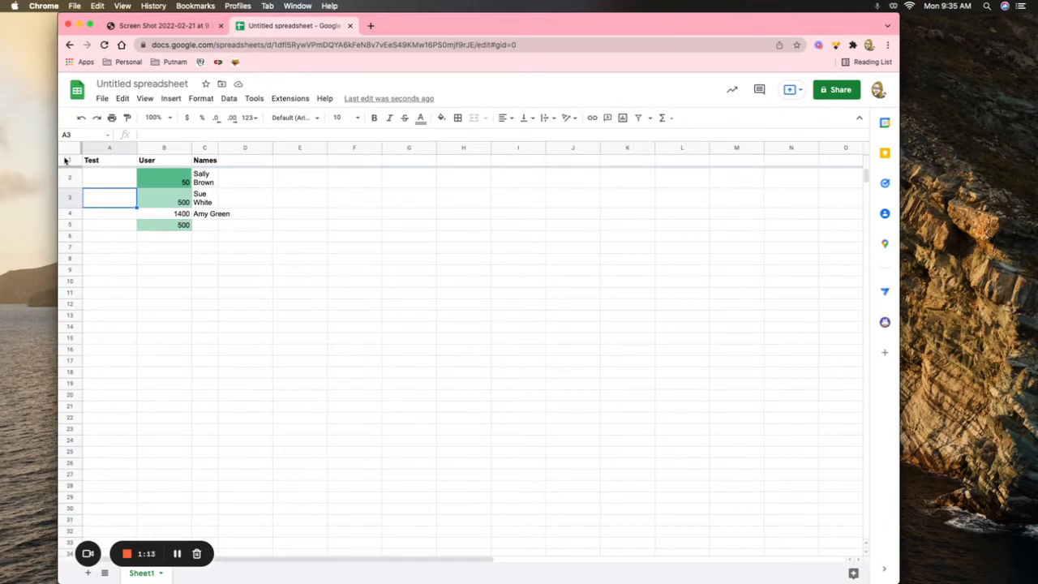
Step: Freeze the first column (Test) using View > Freeze > 1 column
click(105, 147)
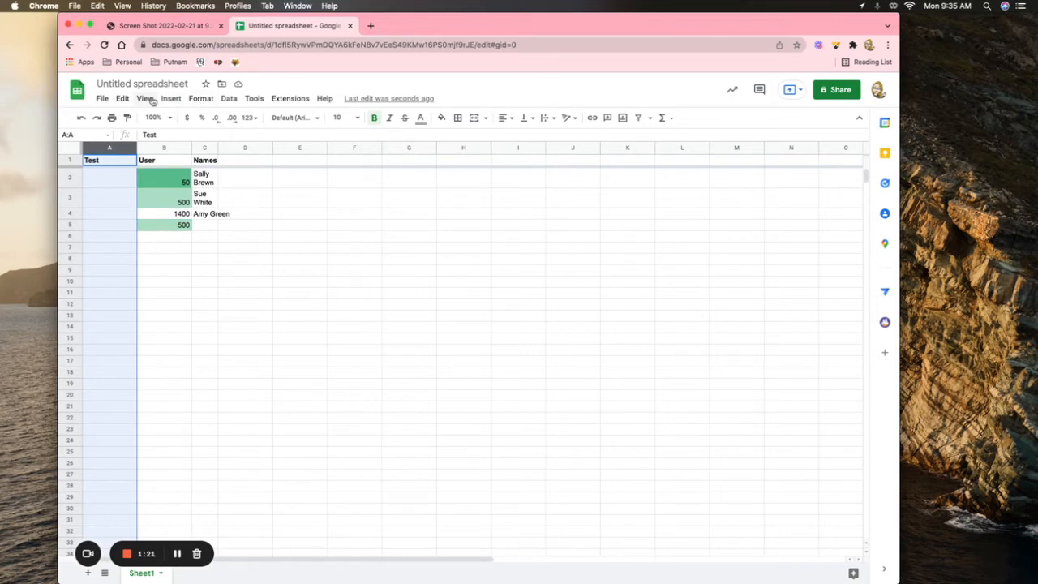
click(144, 99)
mouse_move(174, 100)
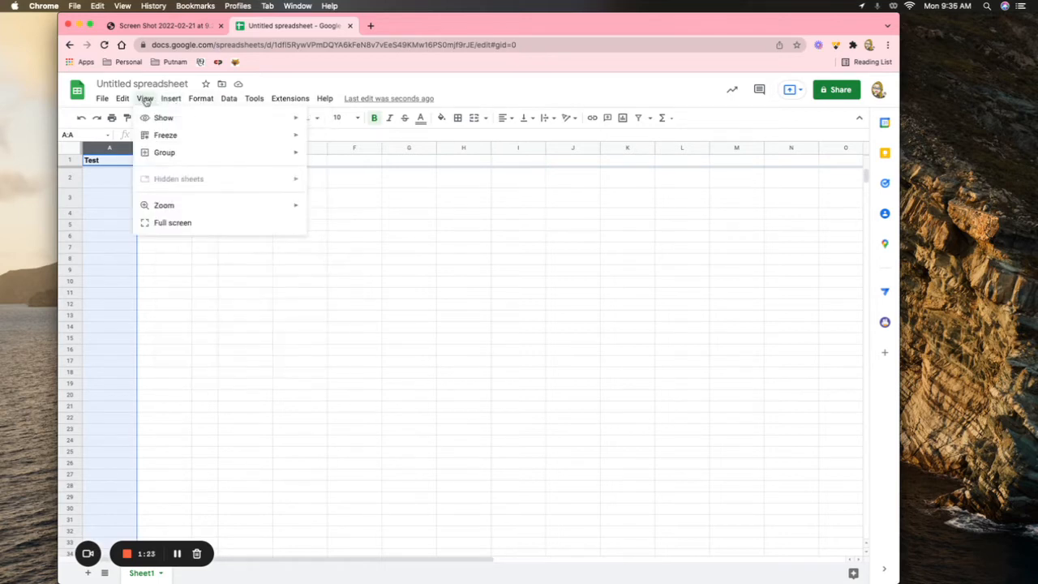
mouse_move(166, 136)
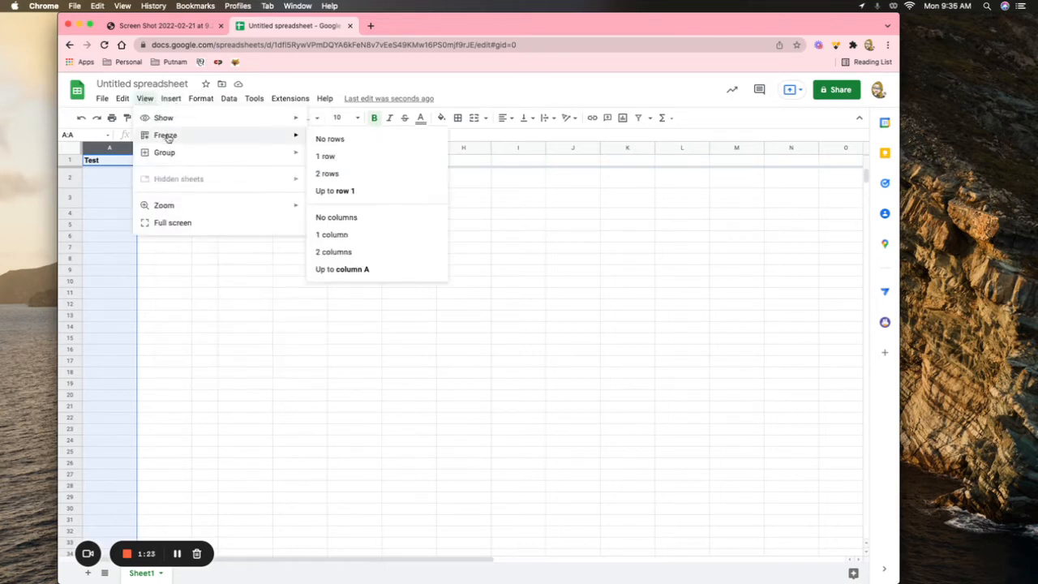
click(330, 235)
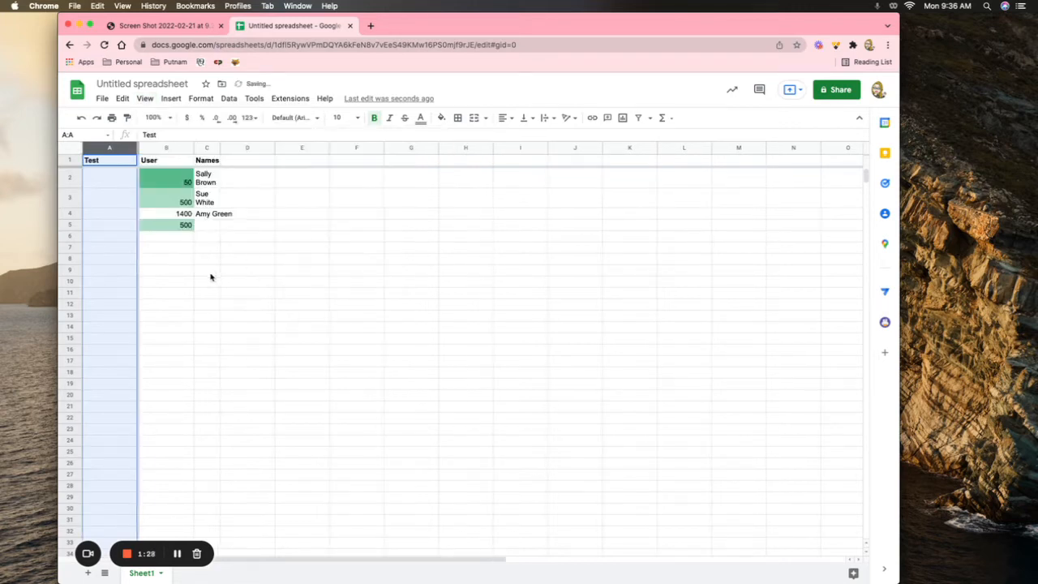
Step: Move down past B31 and back up to check the frozen column stays put
click(166, 282)
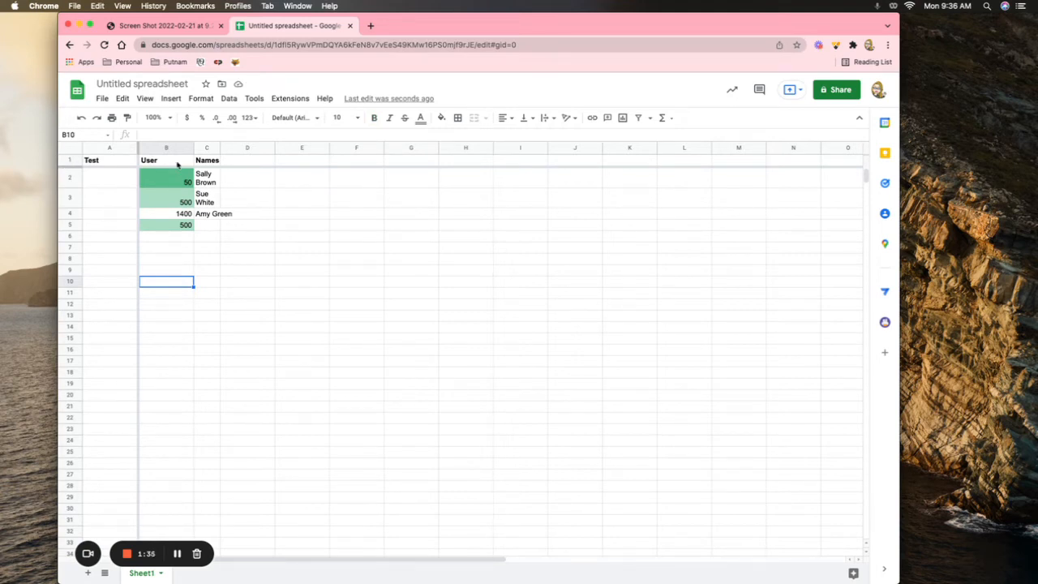
click(169, 521)
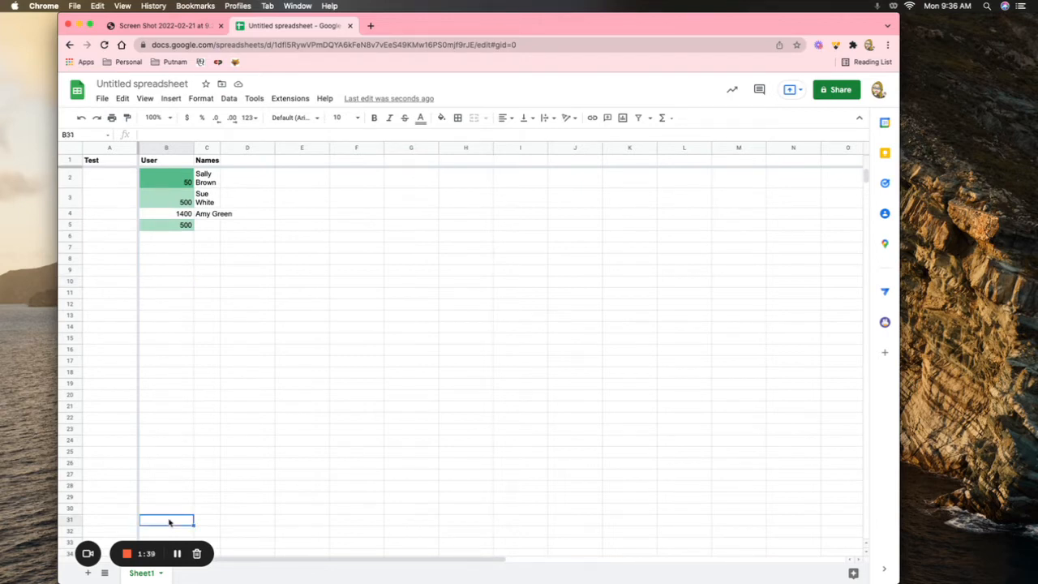
key(Down)
key(Down)
key(Down)
key(Down)
key(Down)
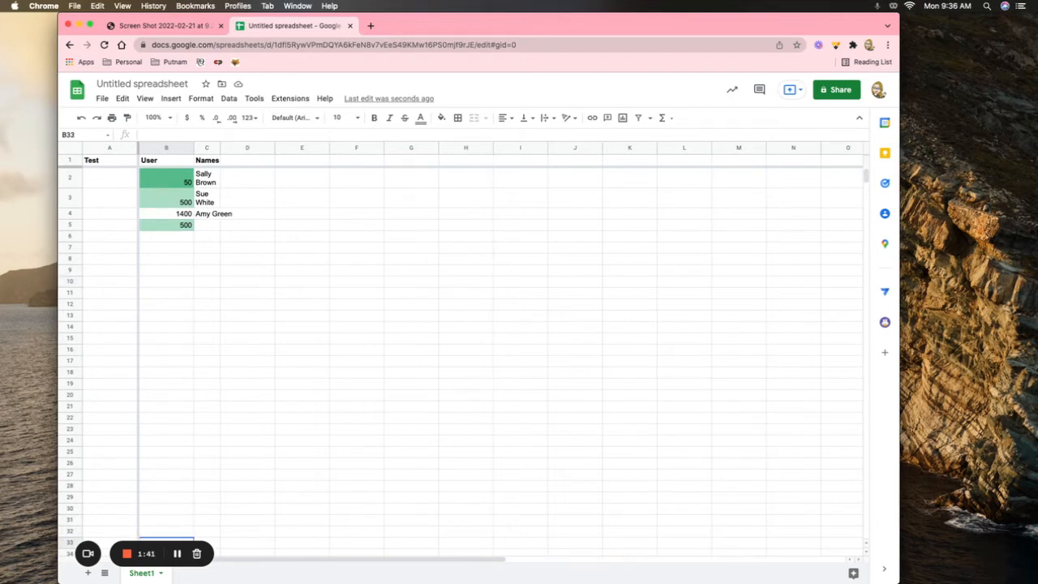
key(Down)
key(Down)
key(Down)
key(Down)
key(Down)
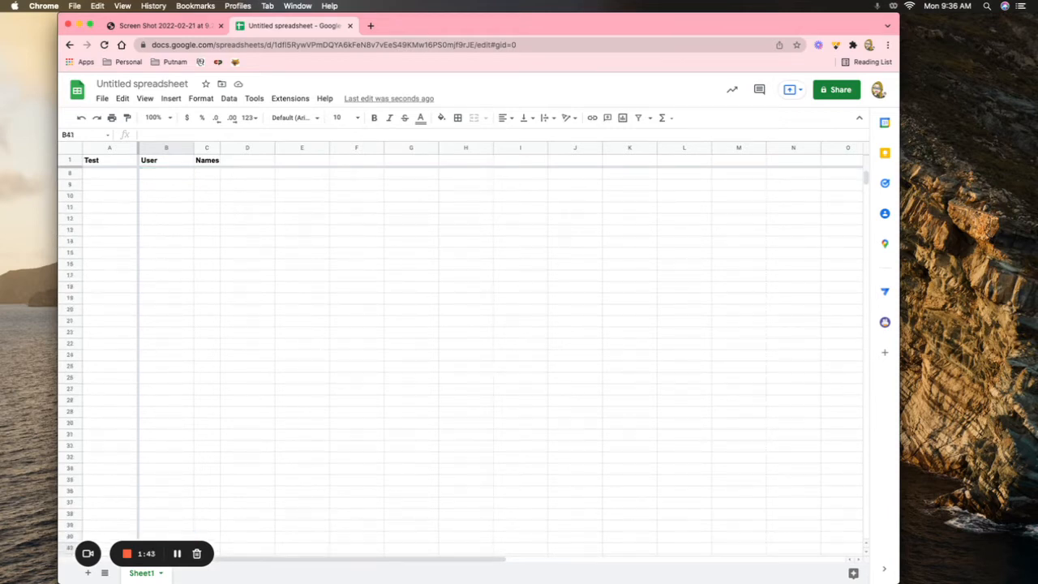
key(Up)
key(Up)
key(Up)
key(Up)
key(Up)
key(Up)
key(Up)
key(Up)
key(Up)
key(Up)
key(Up)
key(Up)
key(Up)
key(Up)
key(Up)
key(Up)
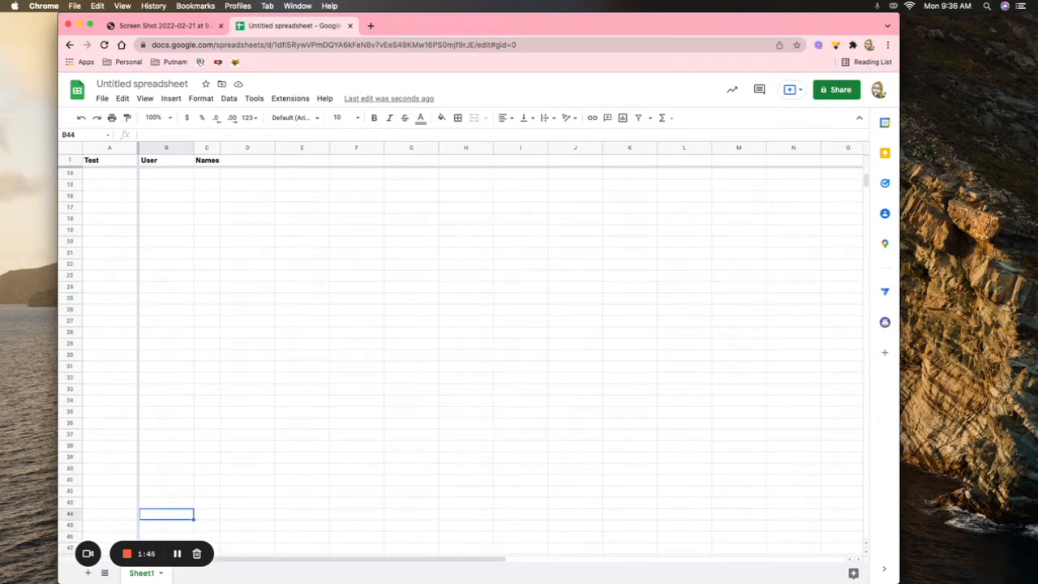
key(Up)
key(Up)
key(Up)
key(Up)
key(Up)
key(Up)
key(Up)
key(Up)
key(Up)
key(Up)
key(Up)
key(Up)
key(Up)
key(Up)
key(Up)
key(Up)
key(Up)
key(Up)
key(Up)
key(Up)
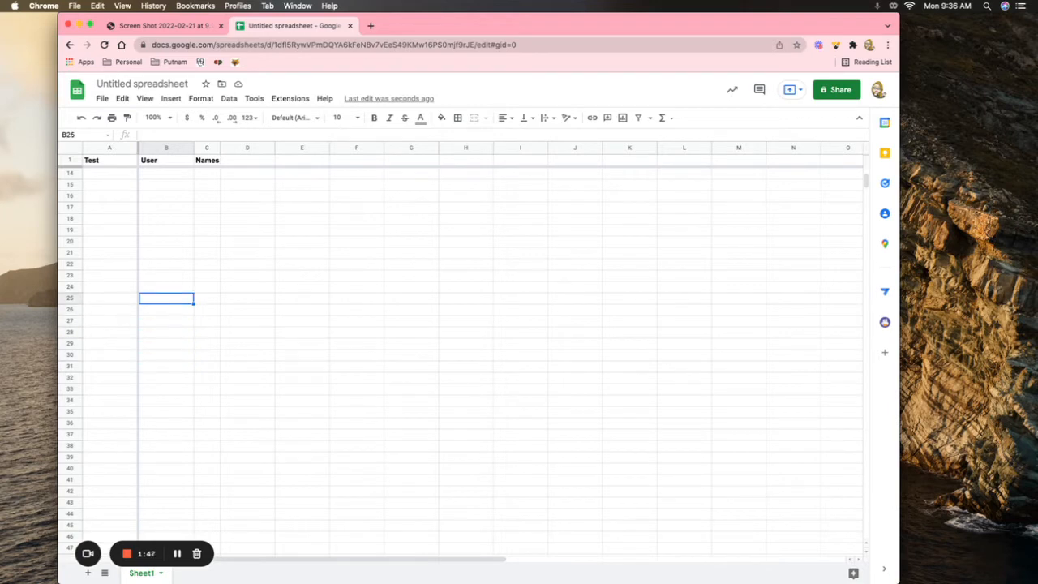
key(Up)
key(Up)
key(Up)
key(Up)
key(Up)
key(Up)
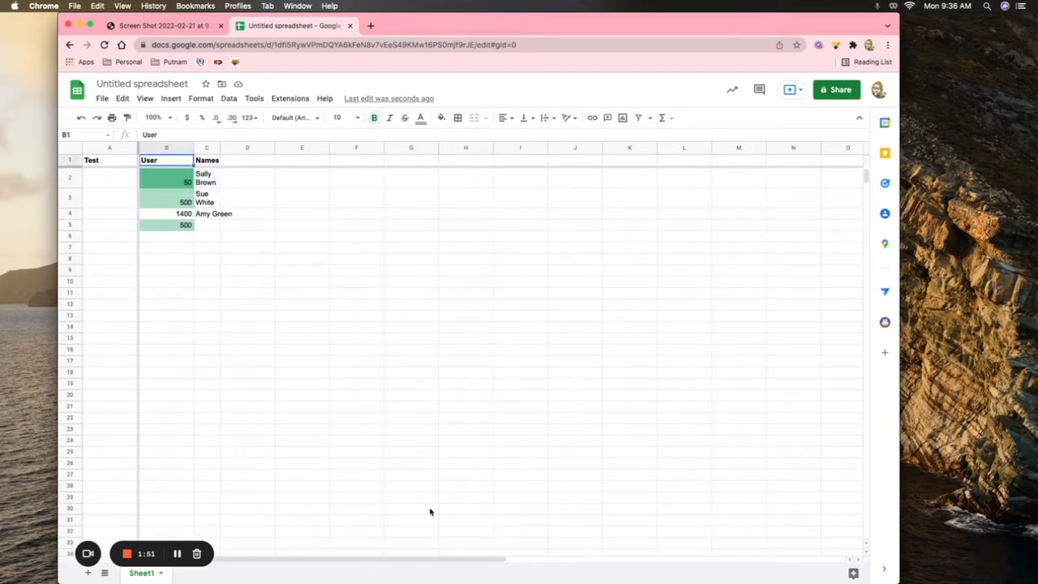
click(847, 199)
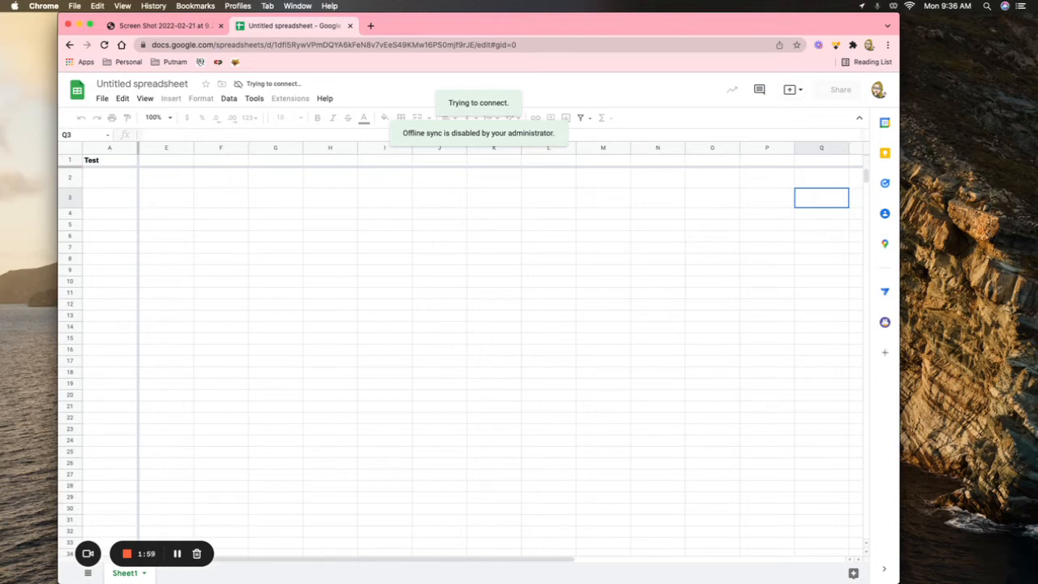
key(Left)
key(Left)
key(Left)
key(Left)
key(Left)
key(Left)
key(Left)
key(Left)
key(Left)
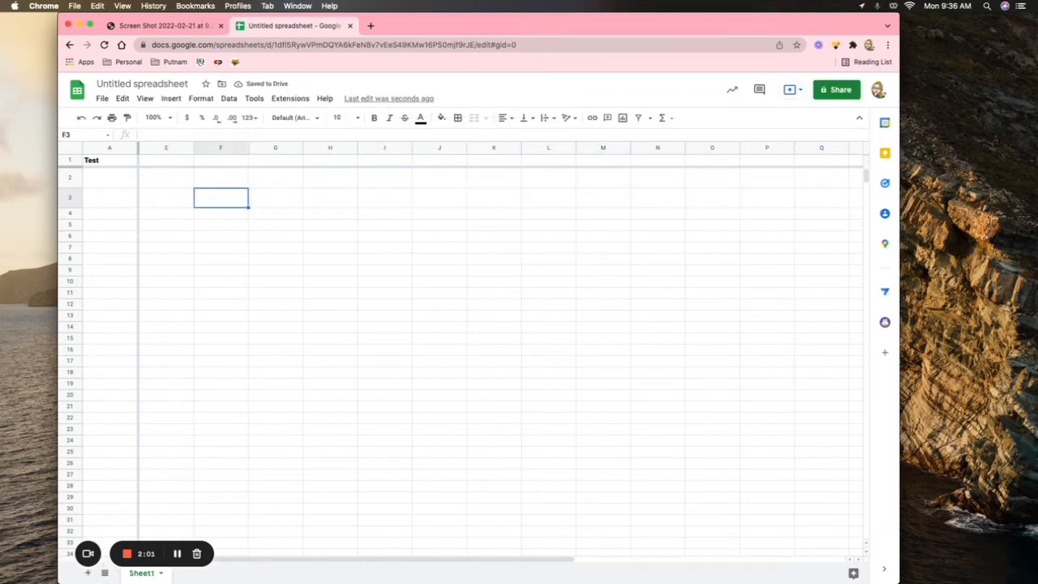
key(Left)
key(Left)
key(Left)
key(Left)
key(Left)
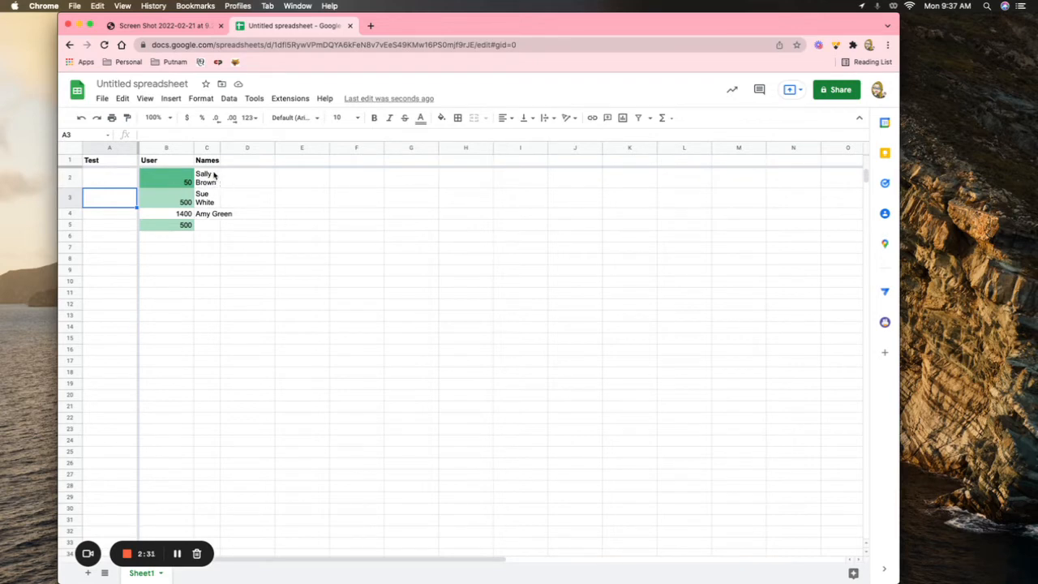
click(208, 215)
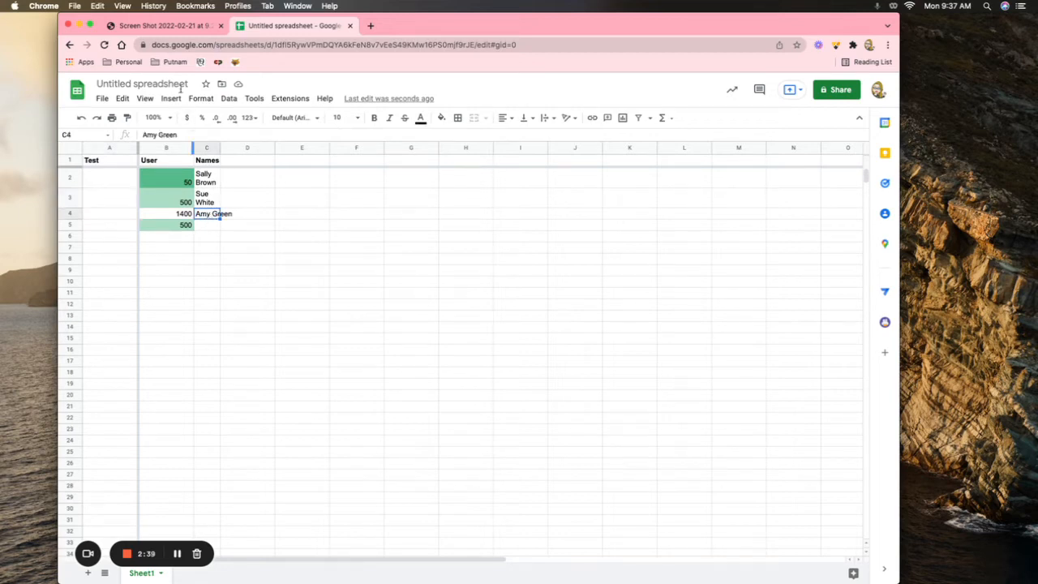
click(197, 99)
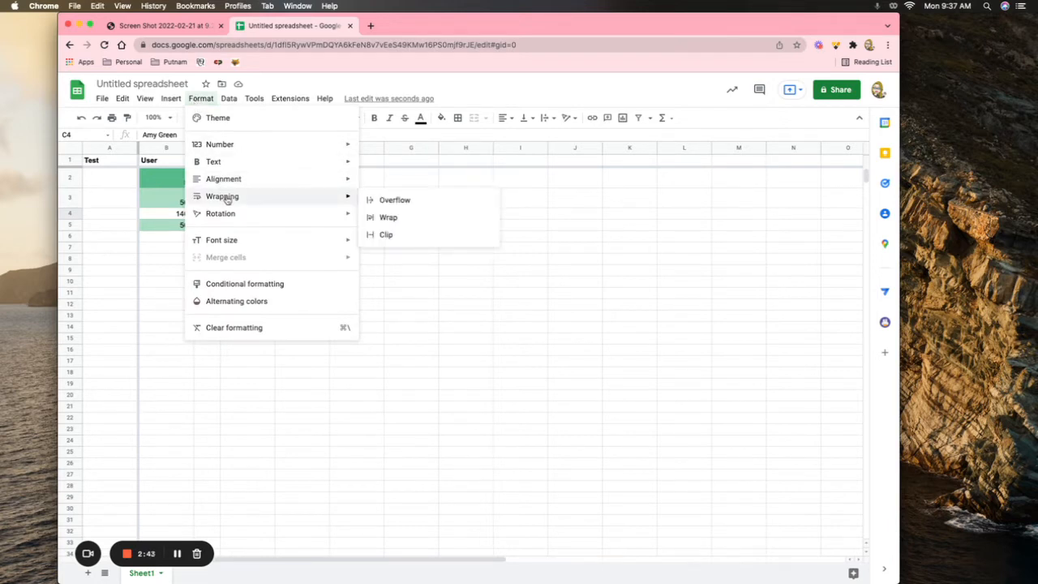
click(389, 218)
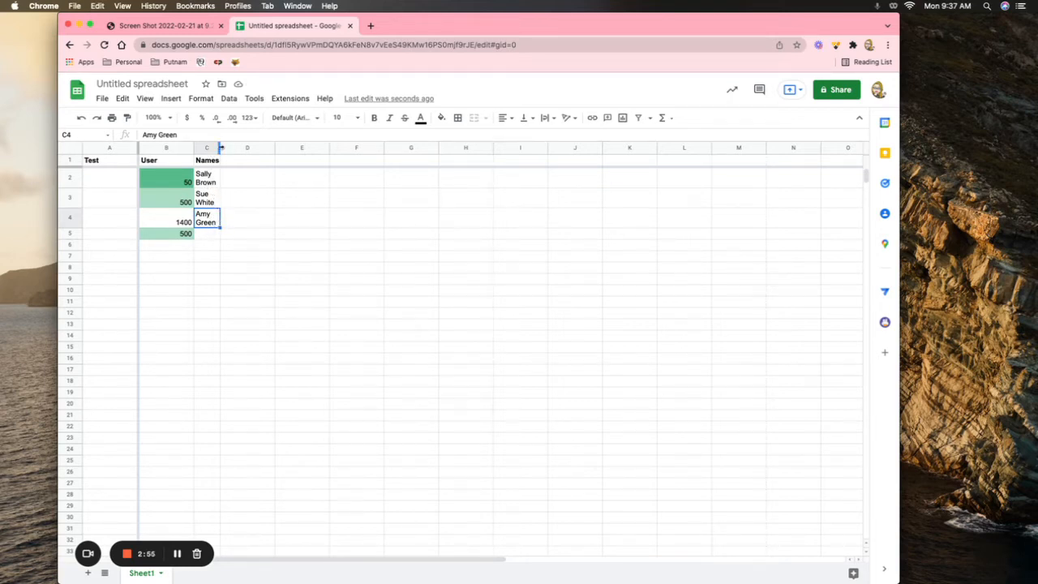
mouse_move(219, 147)
mouse_down()
mouse_move(245, 148)
mouse_move(219, 148)
mouse_move(229, 148)
mouse_up()
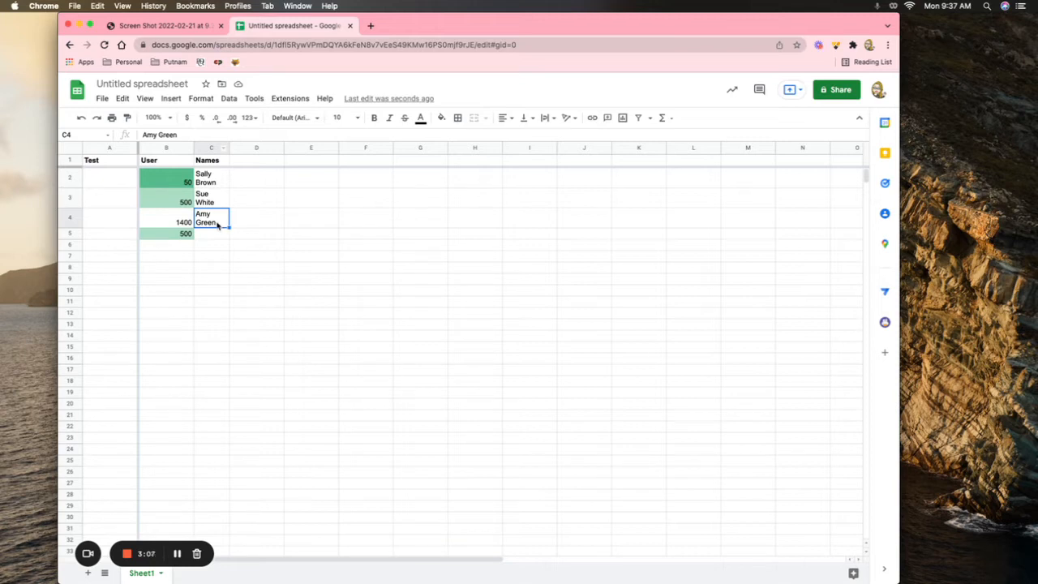
double_click(217, 226)
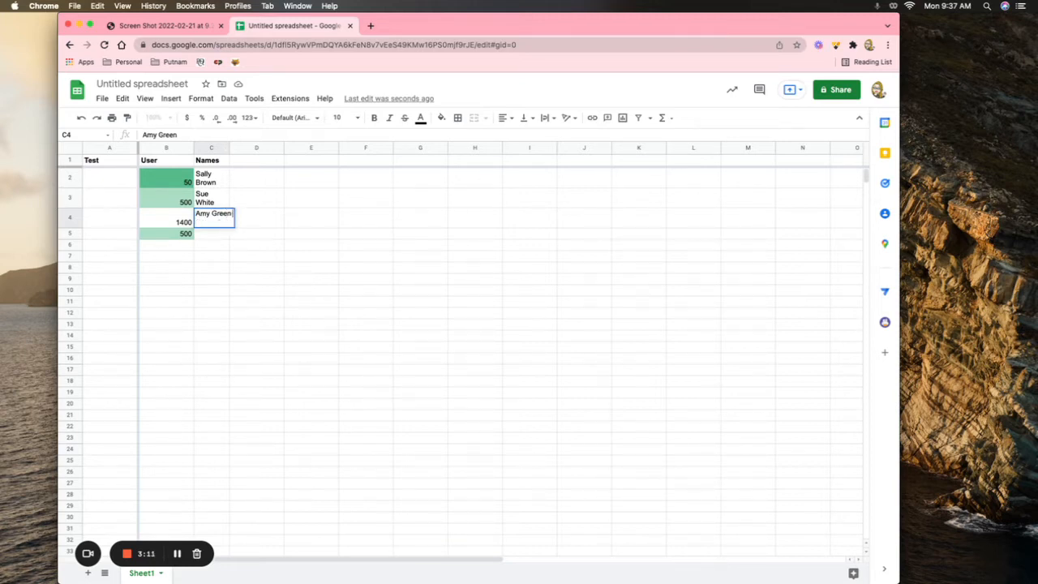
text(shkgjk)
click(244, 246)
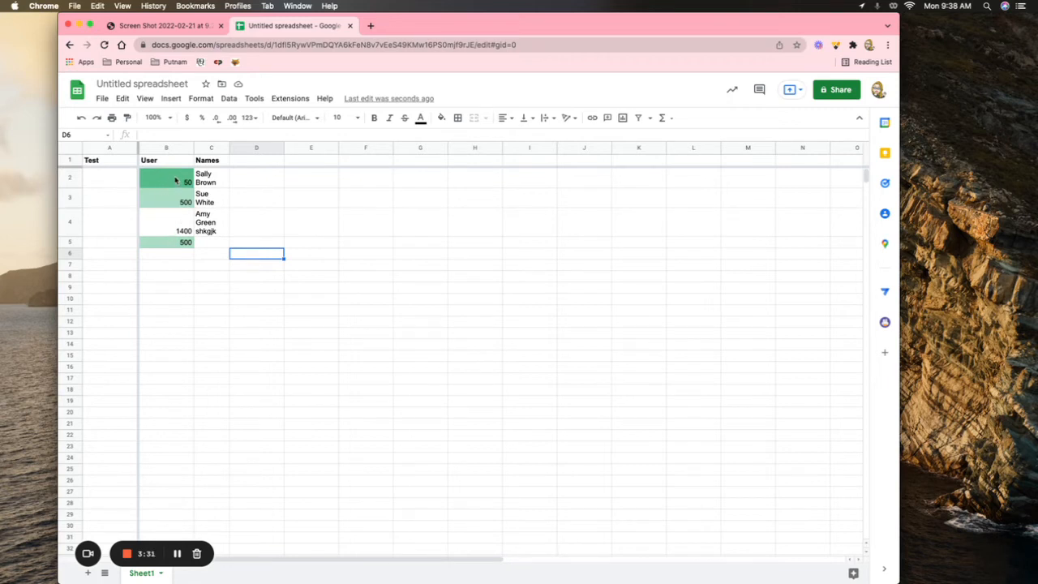
Step: Open the Conditional format rules sidebar for cell D6
click(201, 99)
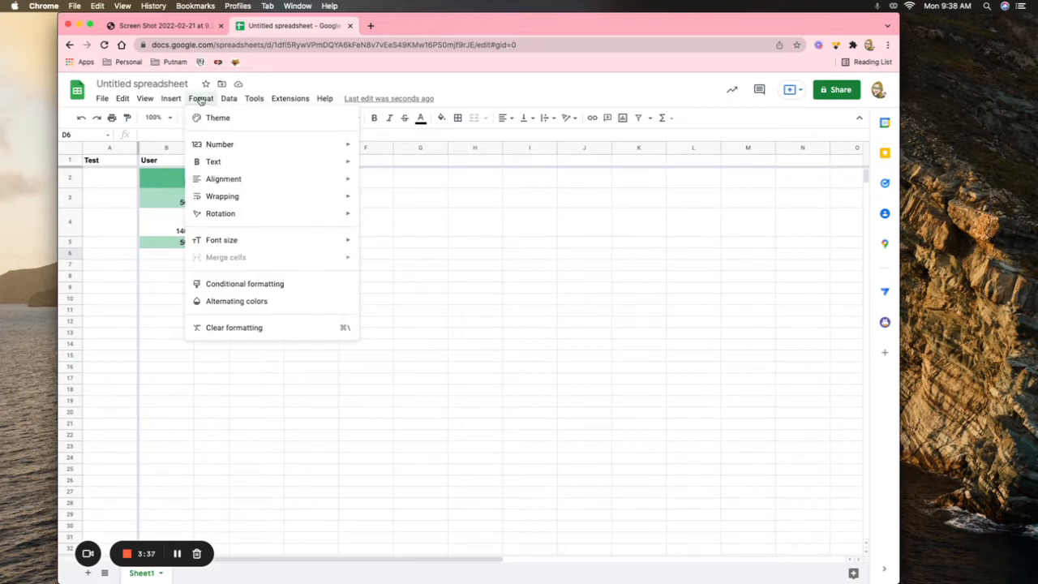
click(232, 286)
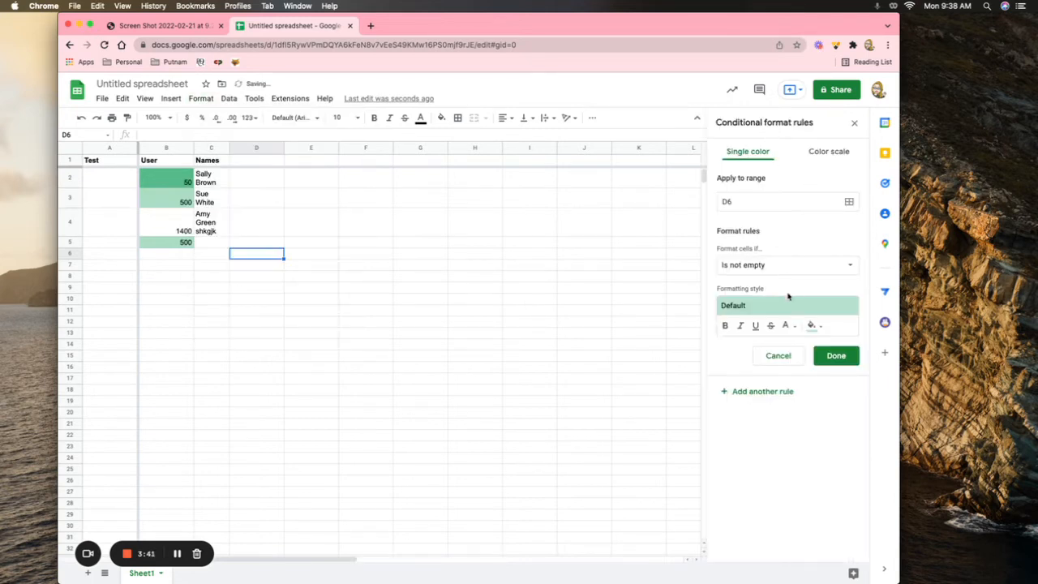
Step: Switch the D6 rule to a color scale with a Number minpoint of 100
click(833, 154)
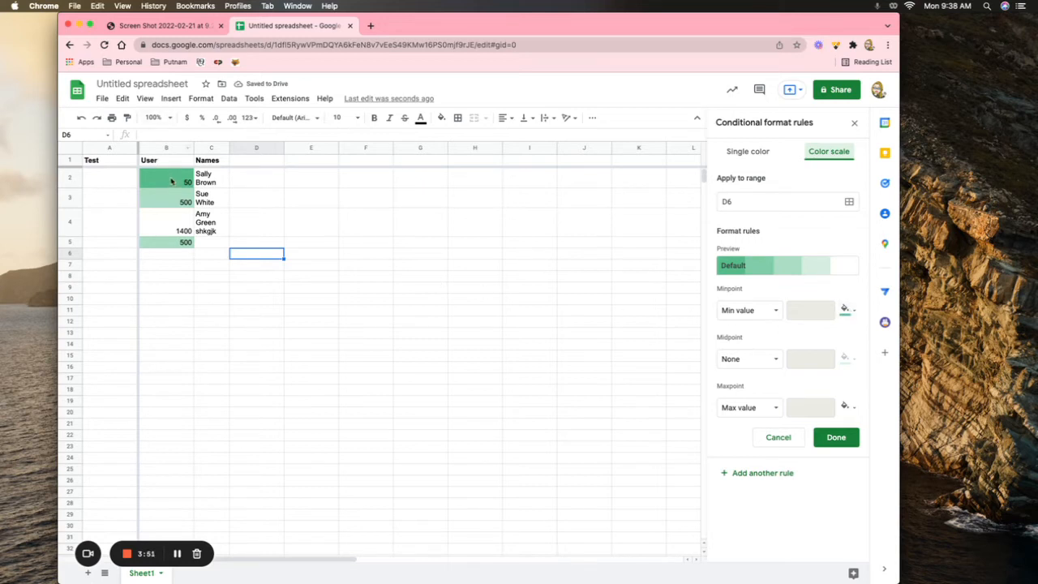
click(766, 312)
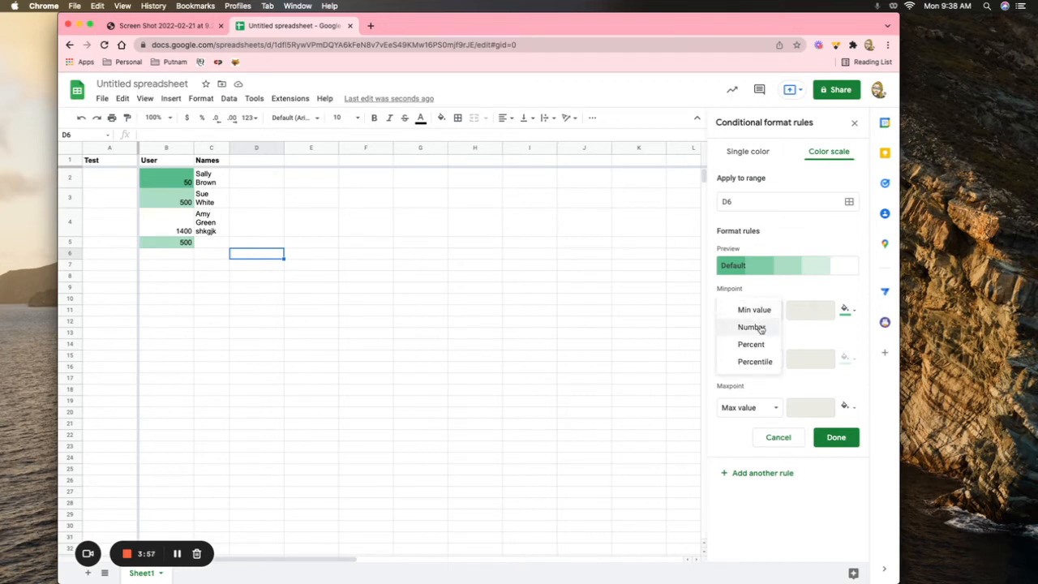
click(753, 327)
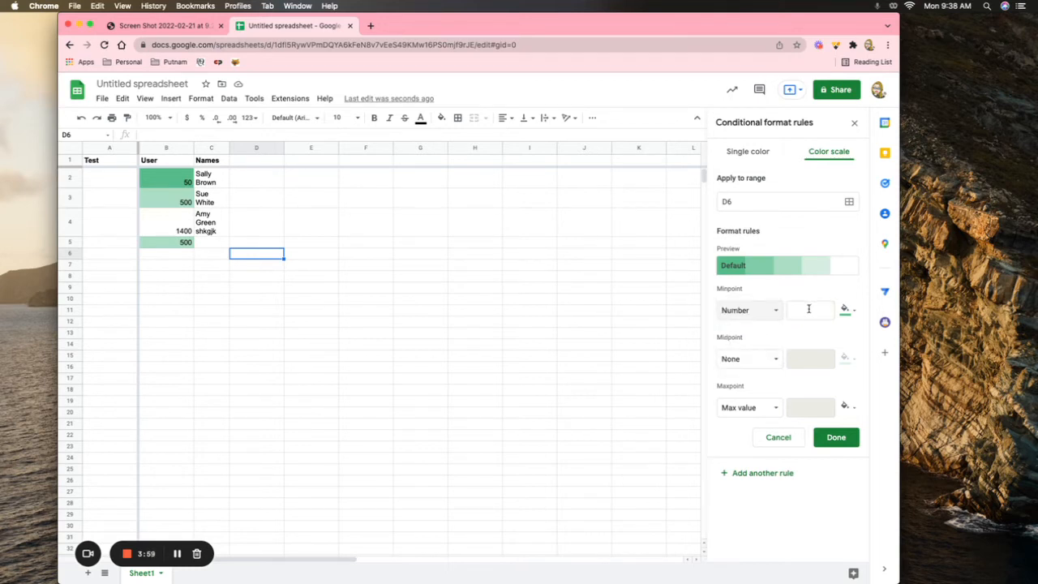
click(809, 309)
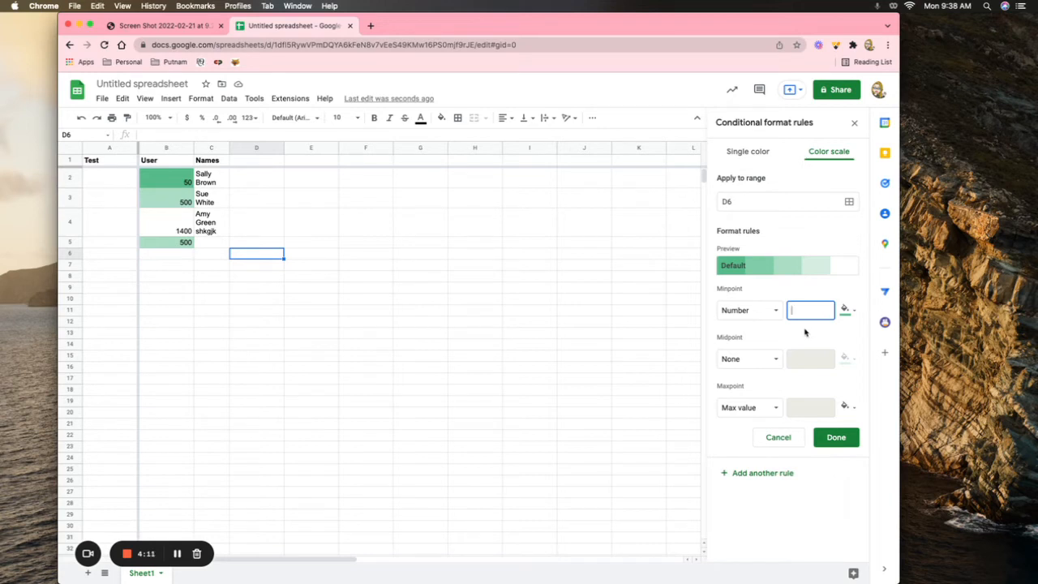
text(100)
Step: Set the midpoint to Number 1000 and the maxpoint to Number 1100
click(774, 358)
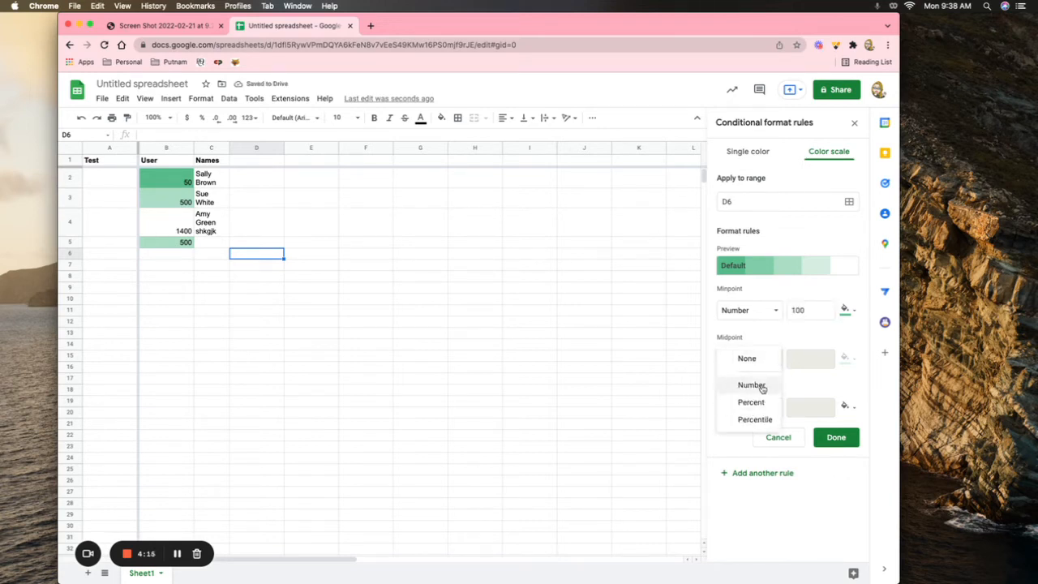
click(762, 387)
click(813, 357)
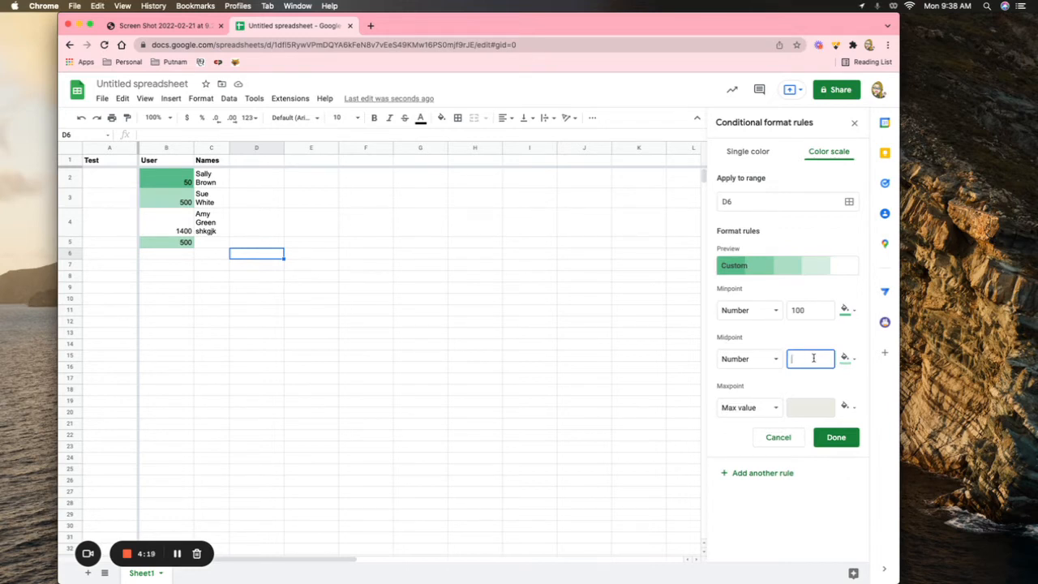
text(1000)
click(775, 407)
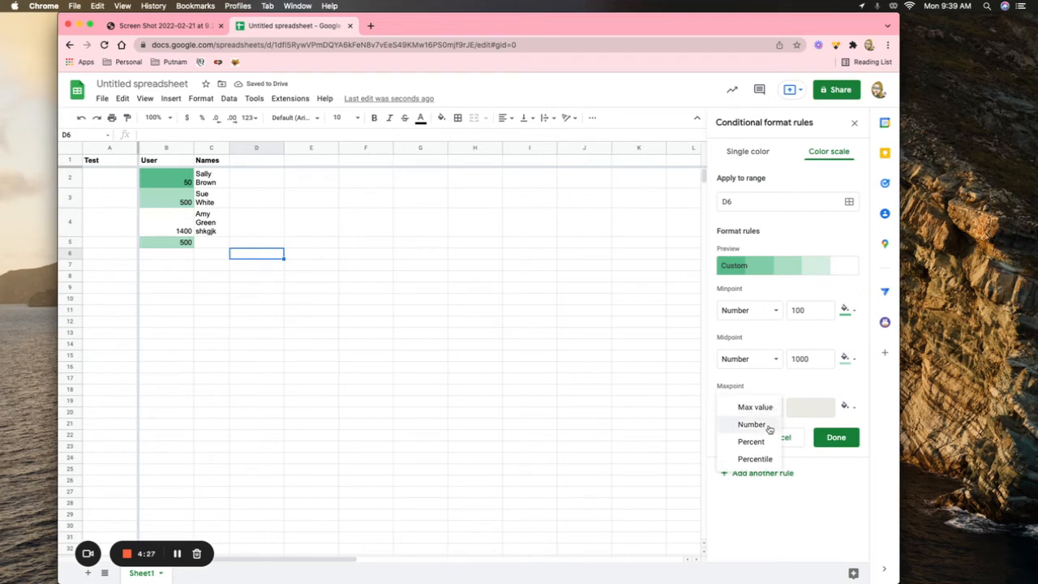
click(768, 425)
click(810, 407)
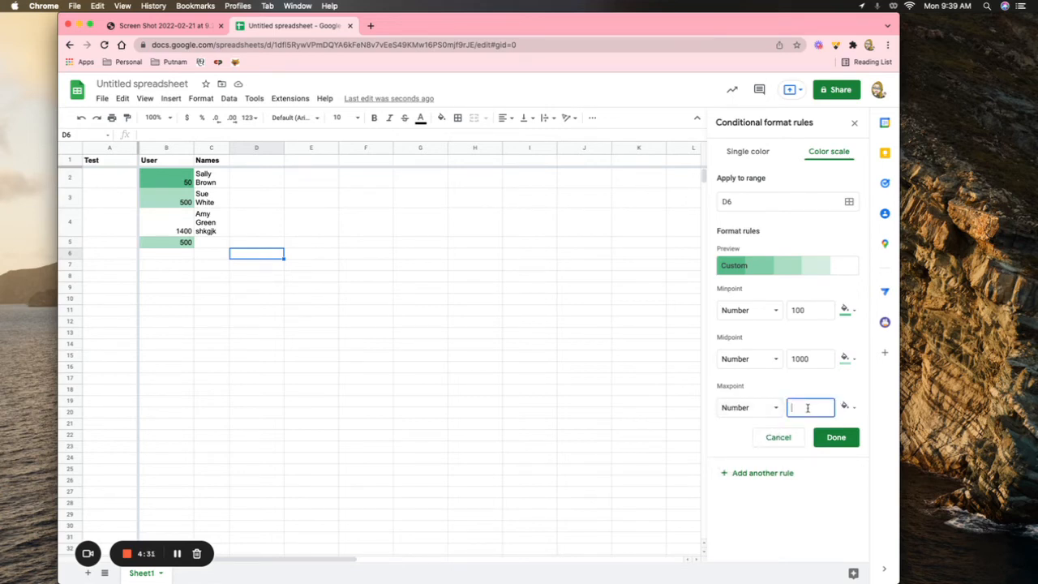
text(1100)
Step: Save the D6 color-scale rule, then delete it from the rules list
click(836, 437)
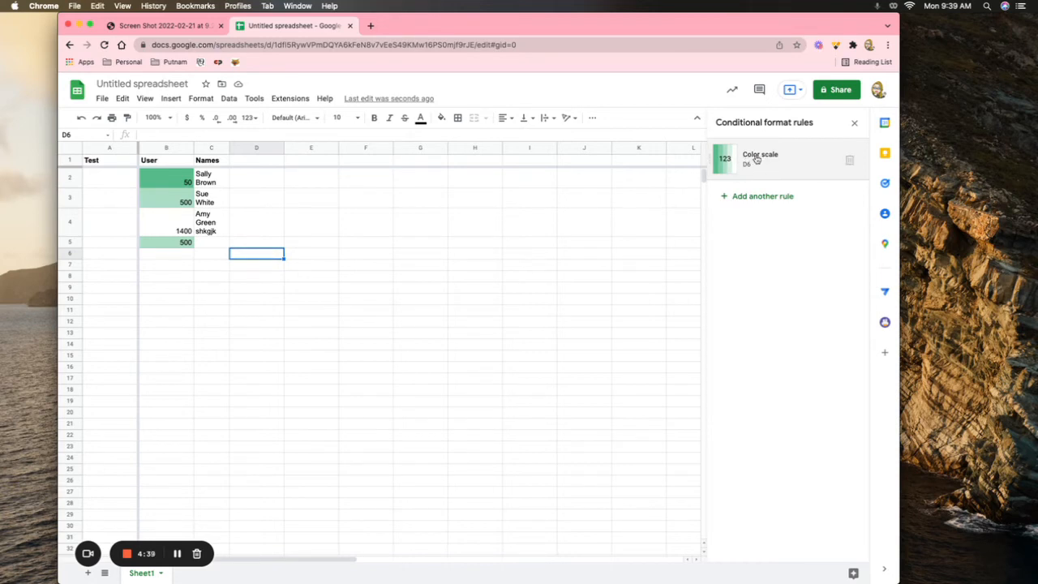
click(849, 161)
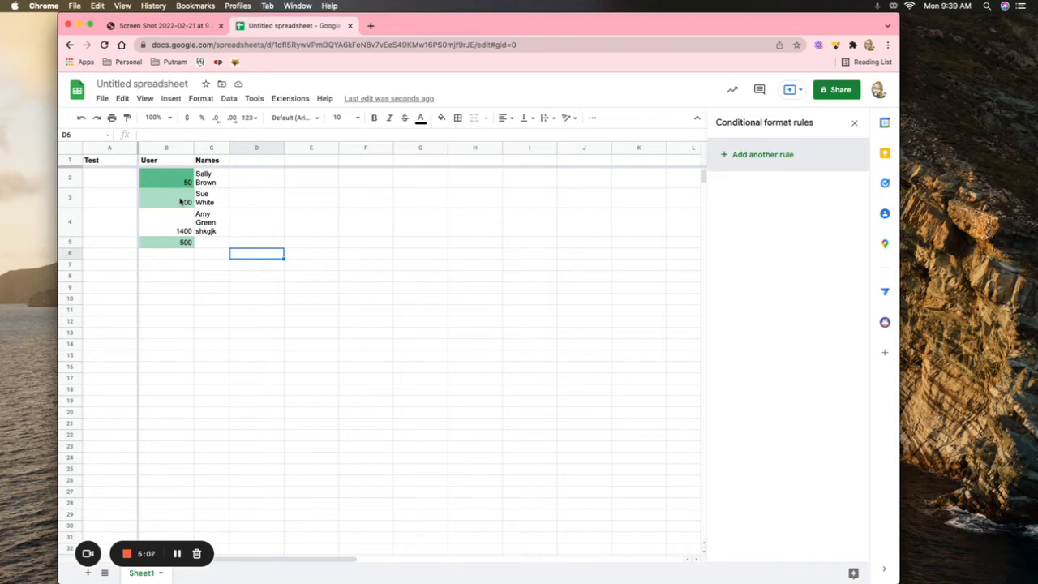
Step: Show Column stats for the User column: 500 twice, 1400 and 50 once, sum 2450
click(195, 100)
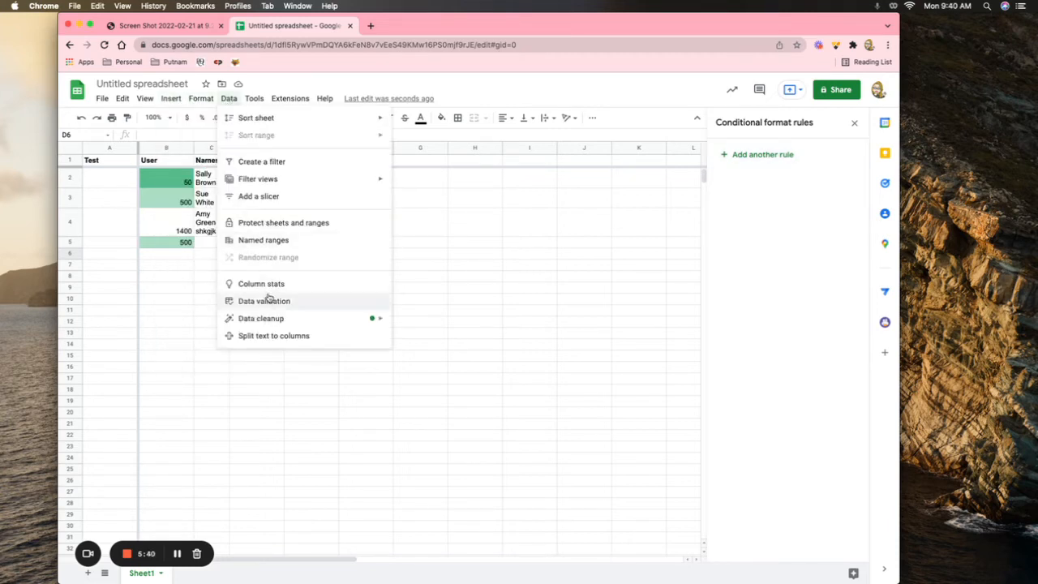
click(267, 285)
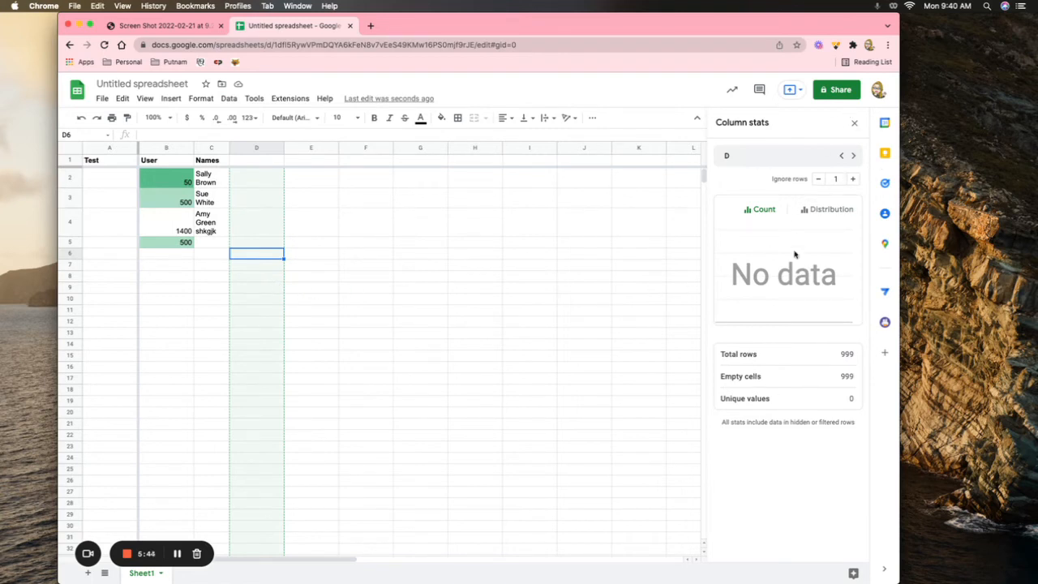
click(165, 147)
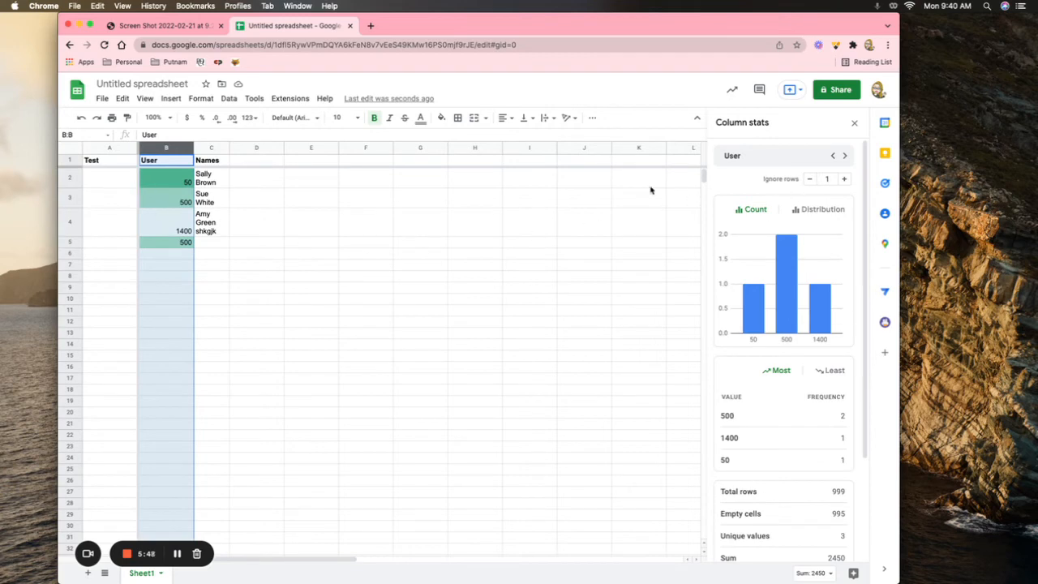
click(230, 99)
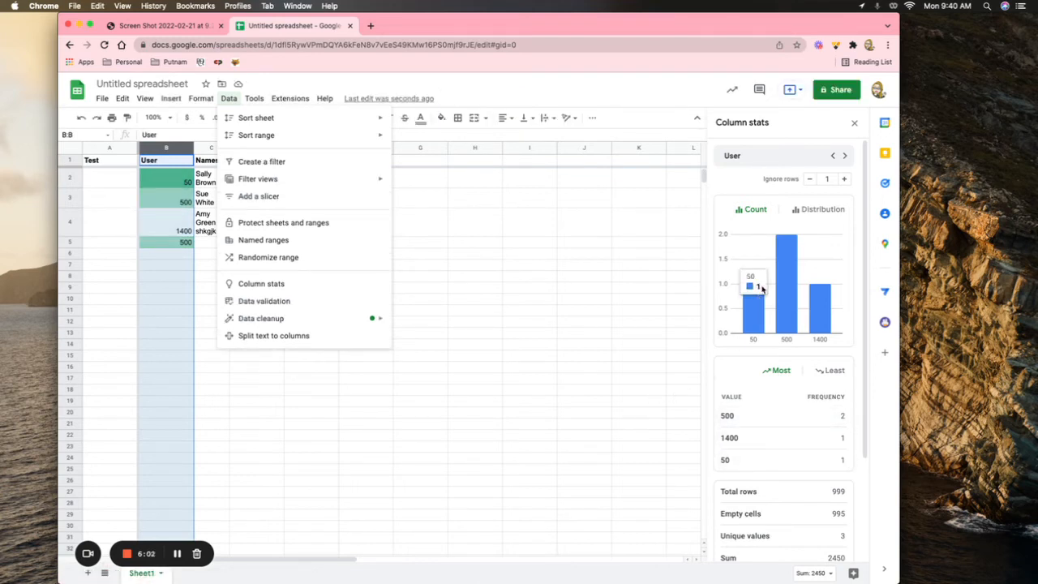
click(168, 257)
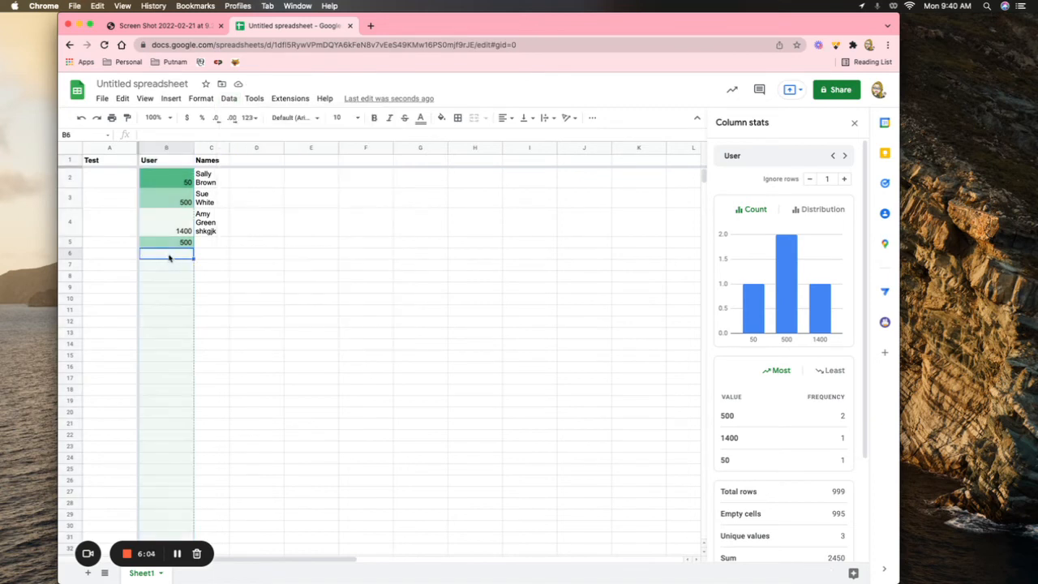
Step: Enter 50, 1300 and 600 in B6–B8 and reselect column B so its stats total 4400
text(50)
key(Return)
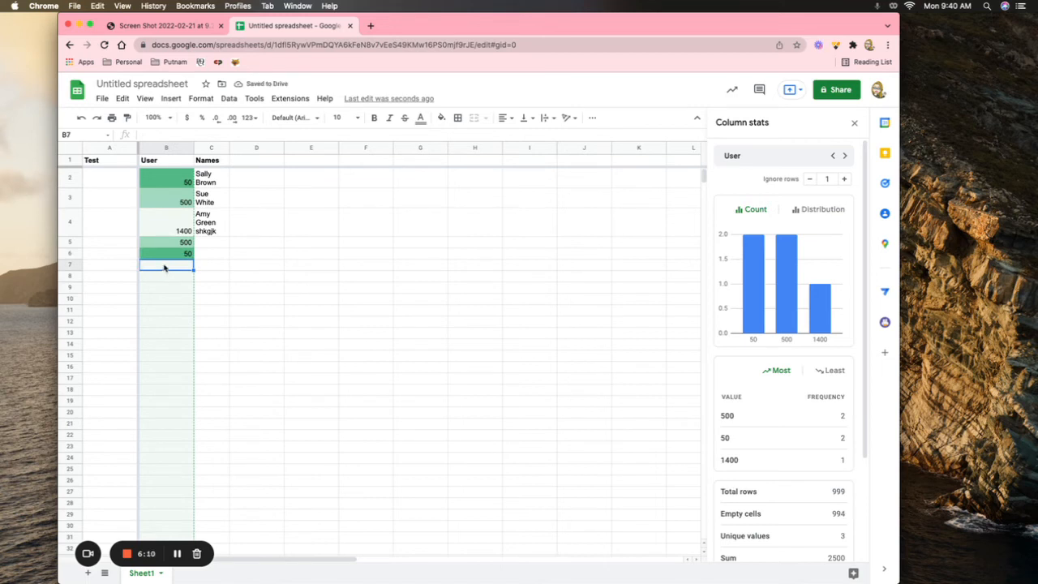
text(1300)
key(Return)
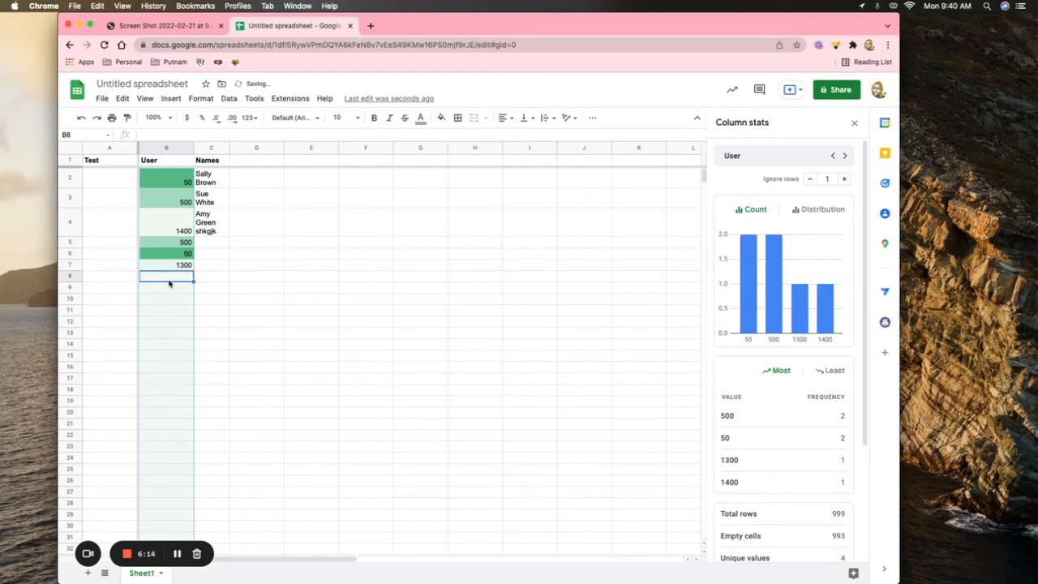
text(600)
key(Return)
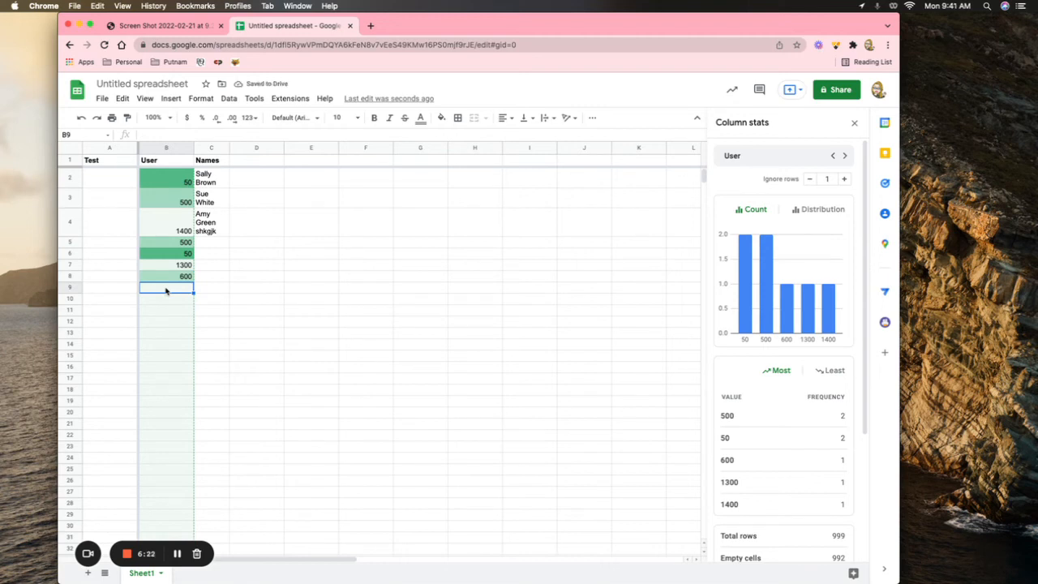
click(231, 324)
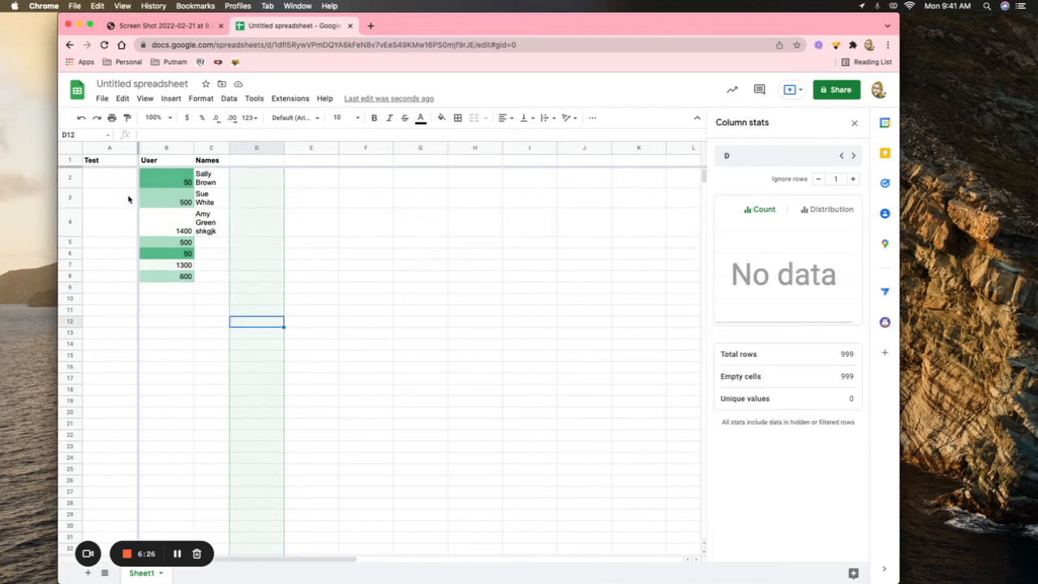
click(163, 147)
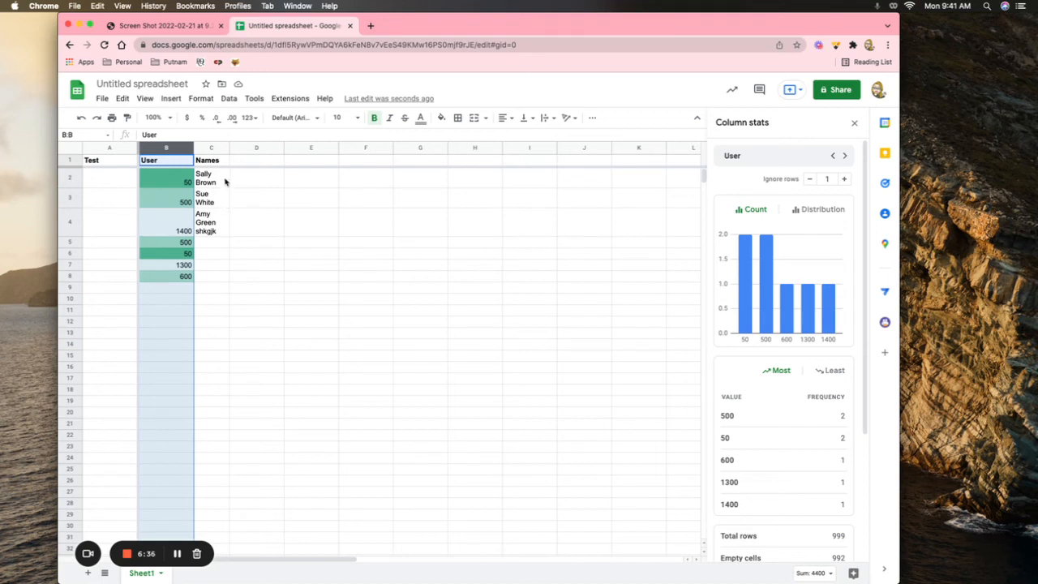
Step: Start a new protected range for Sheet1!B:B from Data > Protect sheets and ranges
click(228, 98)
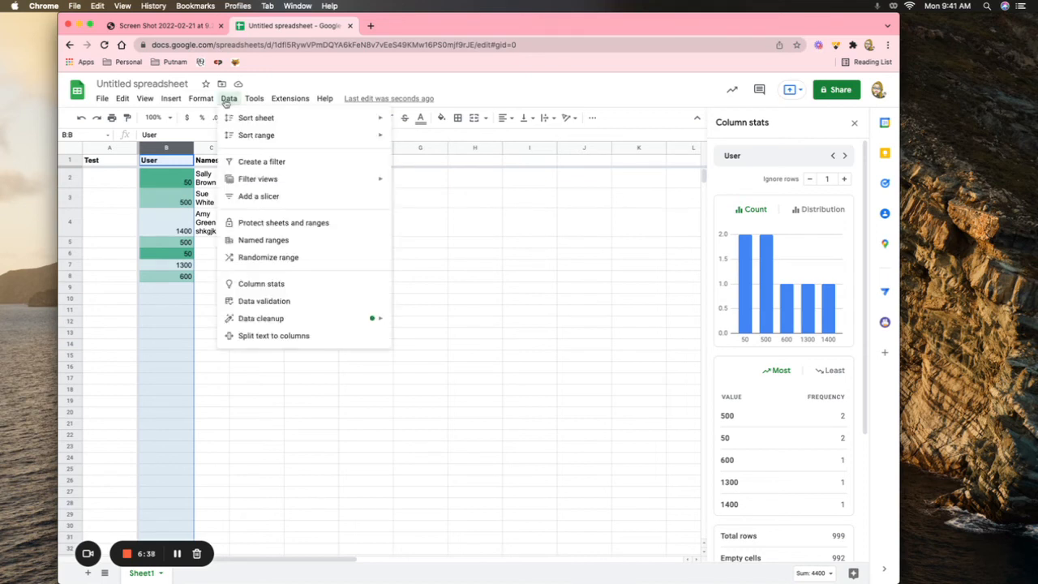
click(274, 222)
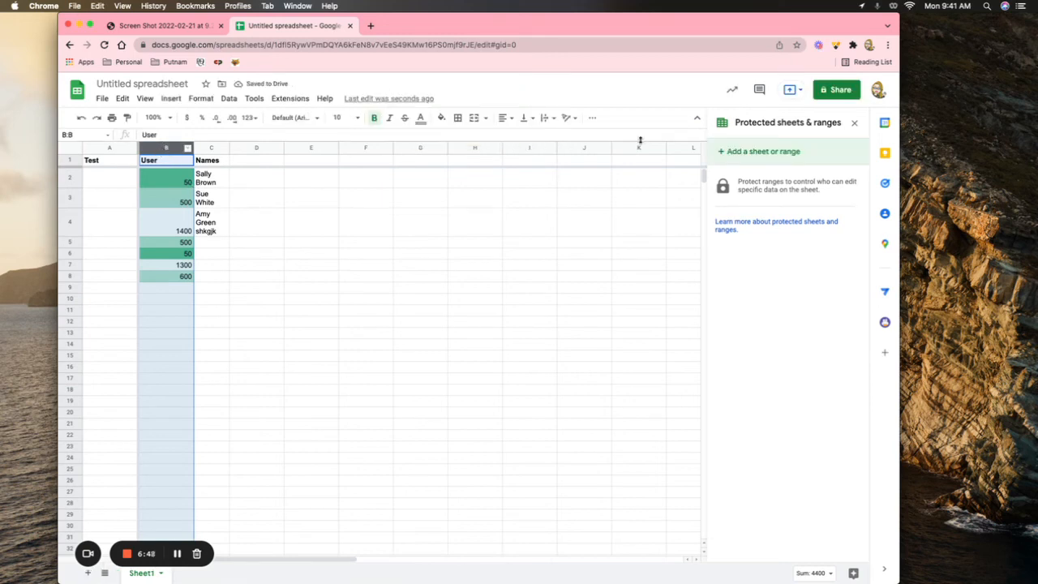
click(752, 153)
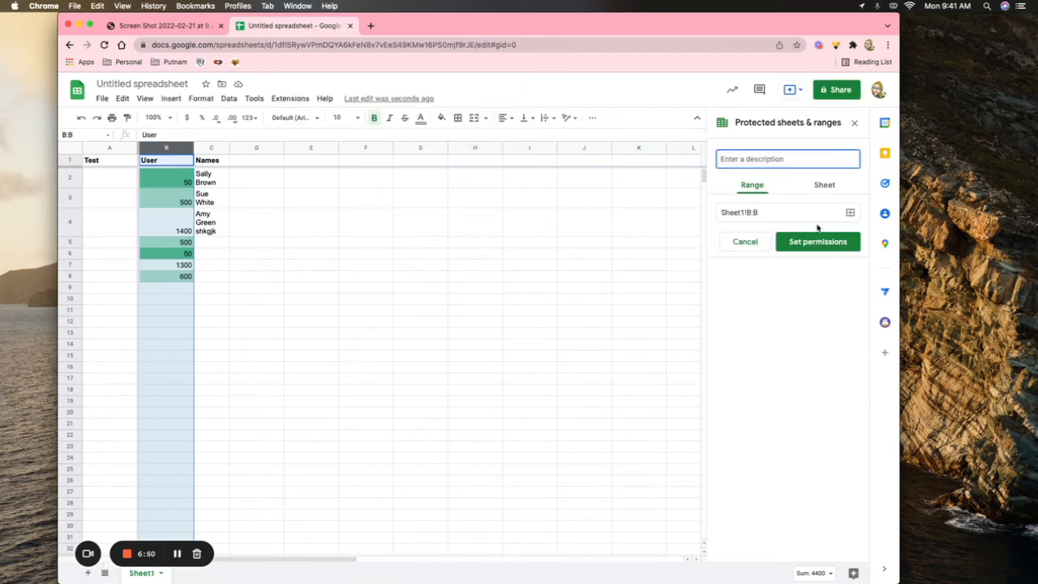